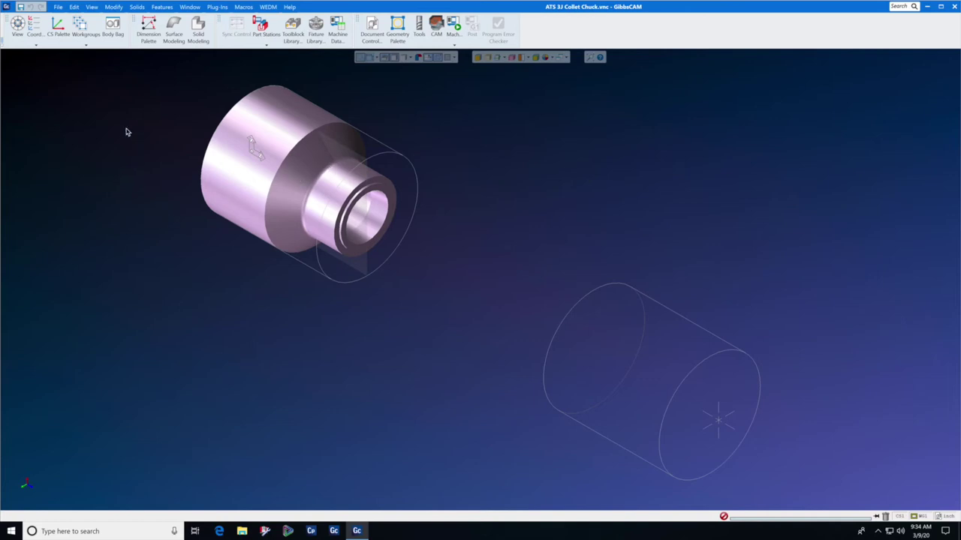
Step: In Document Control, set the stock's lower Z to 0 and place the workspace on the Main Spindle
{"action": "left_click", "coordinate": [372, 28]}
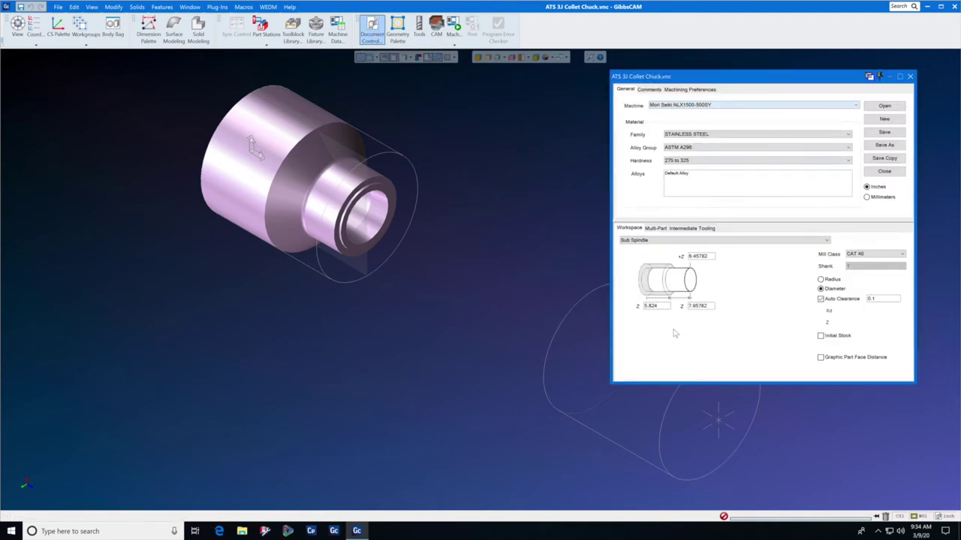
{"action": "double_click", "coordinate": [658, 307]}
{"action": "type", "text": "0"}
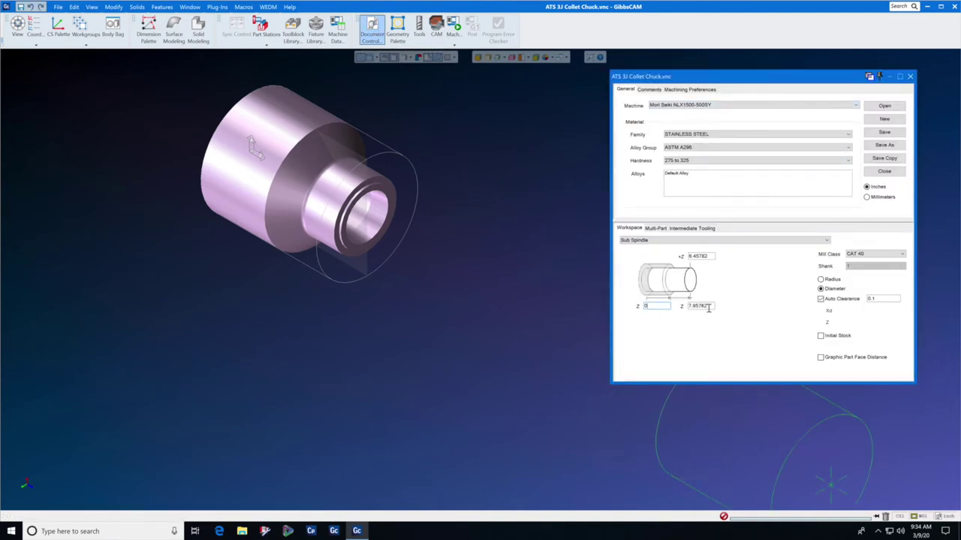
{"action": "left_click", "coordinate": [734, 240]}
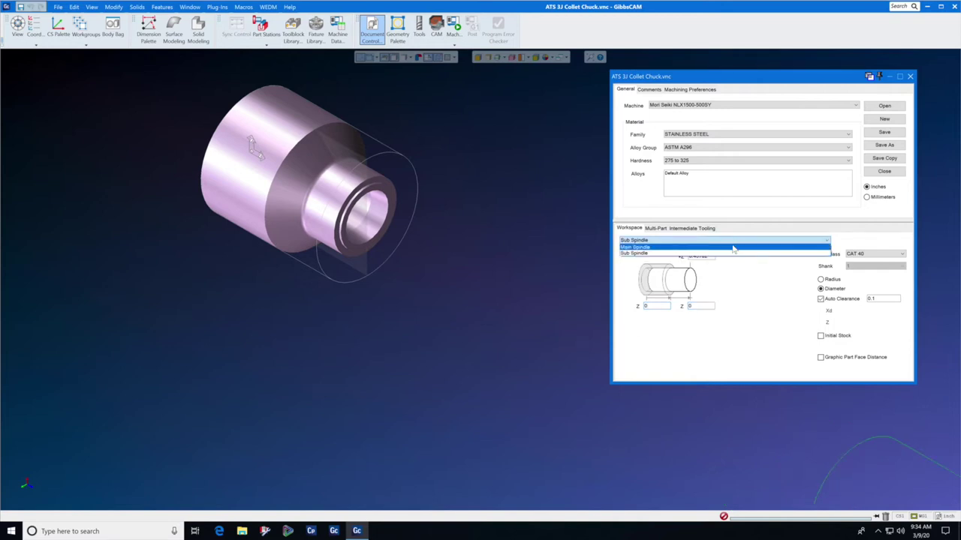
{"action": "left_click", "coordinate": [730, 250]}
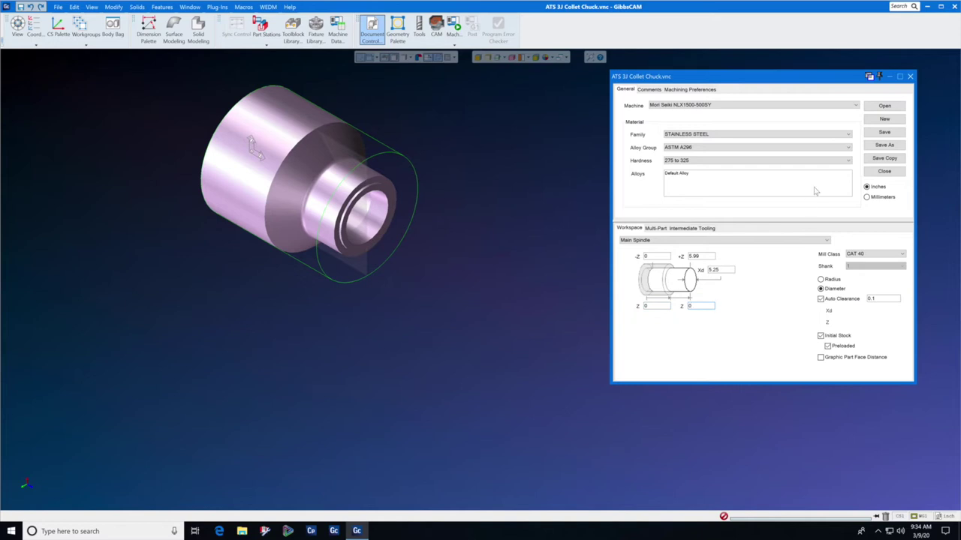
{"action": "left_click", "coordinate": [909, 76]}
{"action": "mouse_move", "coordinate": [24, 473]}
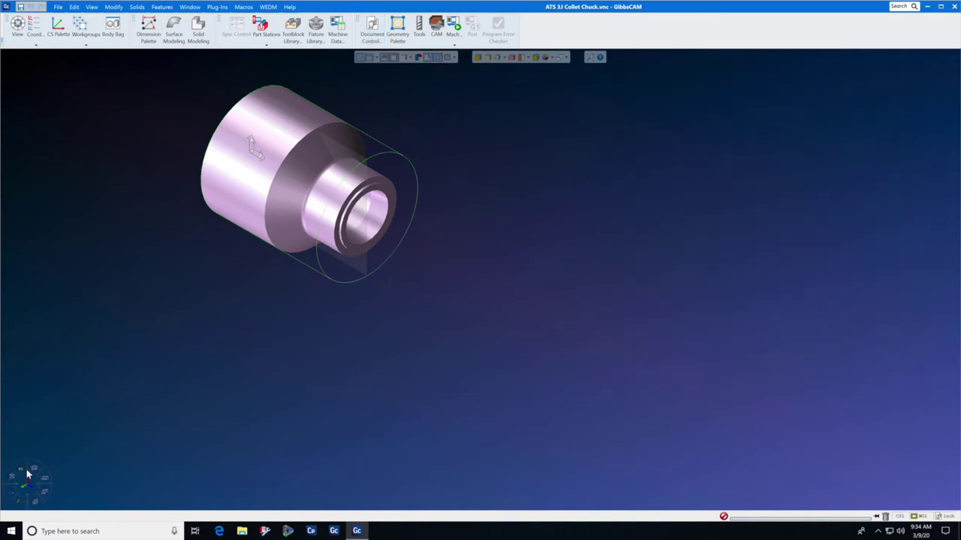
{"action": "left_click", "coordinate": [23, 471]}
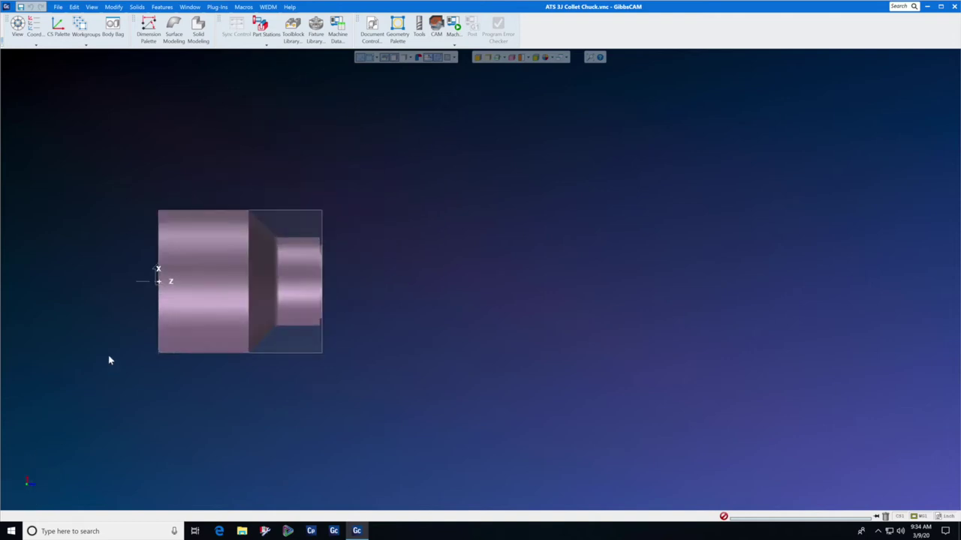
{"action": "scroll", "coordinate": [114, 282], "scroll_direction": "up", "scroll_amount": 3}
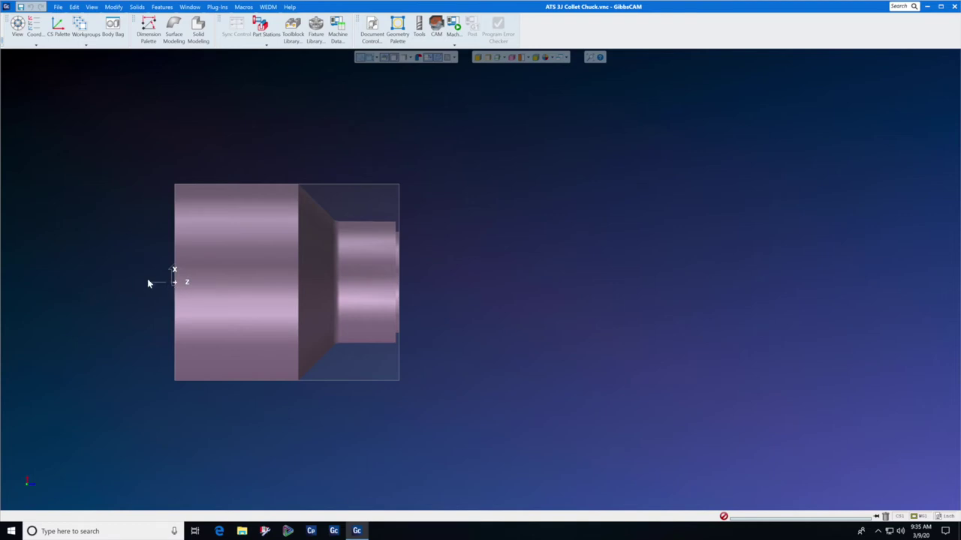
{"action": "mouse_move", "coordinate": [27, 487]}
{"action": "left_click_drag", "start_coordinate": [26, 486], "coordinate": [27, 490]}
{"action": "left_click", "coordinate": [27, 489]}
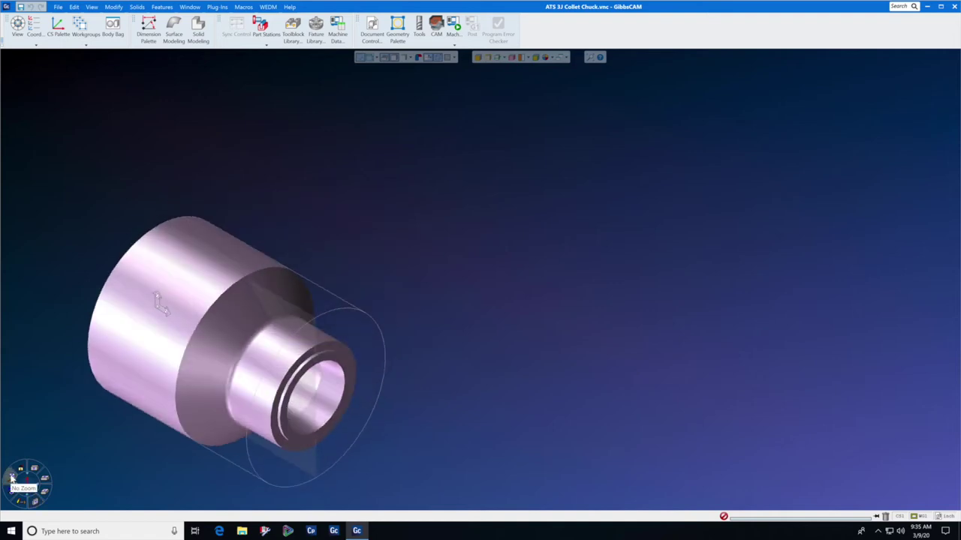
{"action": "left_click", "coordinate": [23, 481]}
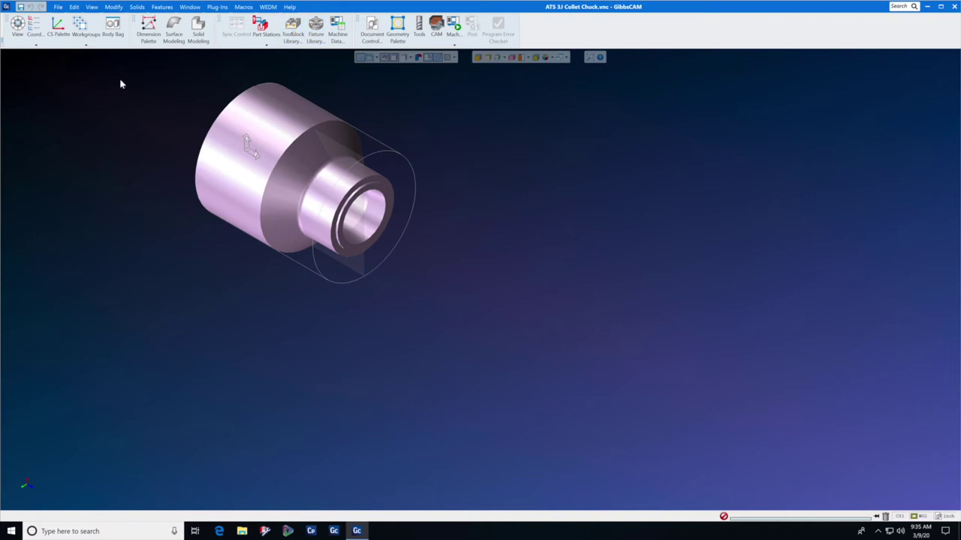
Step: Open and close the Body Bag palette, then bring up the Fixture Library with ATS Collet Chucks
{"action": "left_click", "coordinate": [116, 32]}
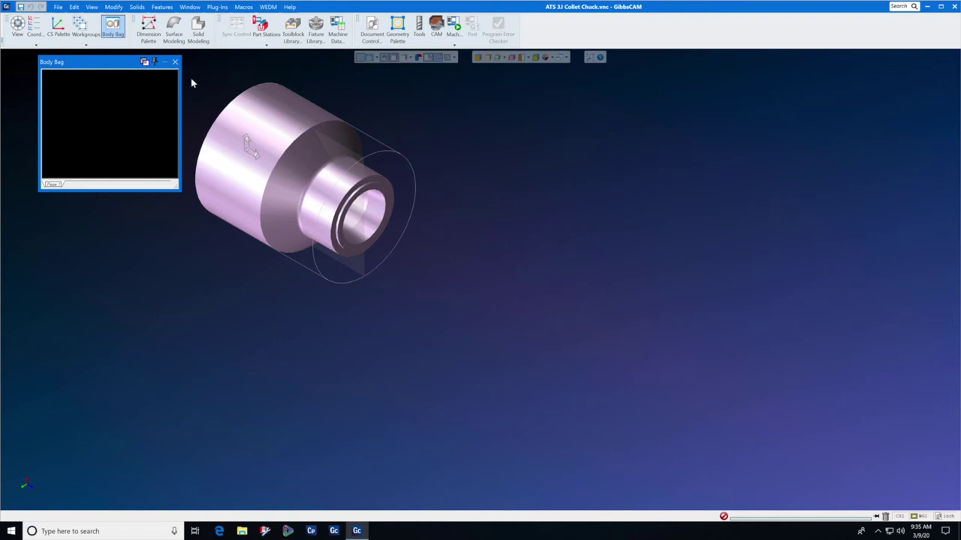
{"action": "left_click", "coordinate": [175, 62]}
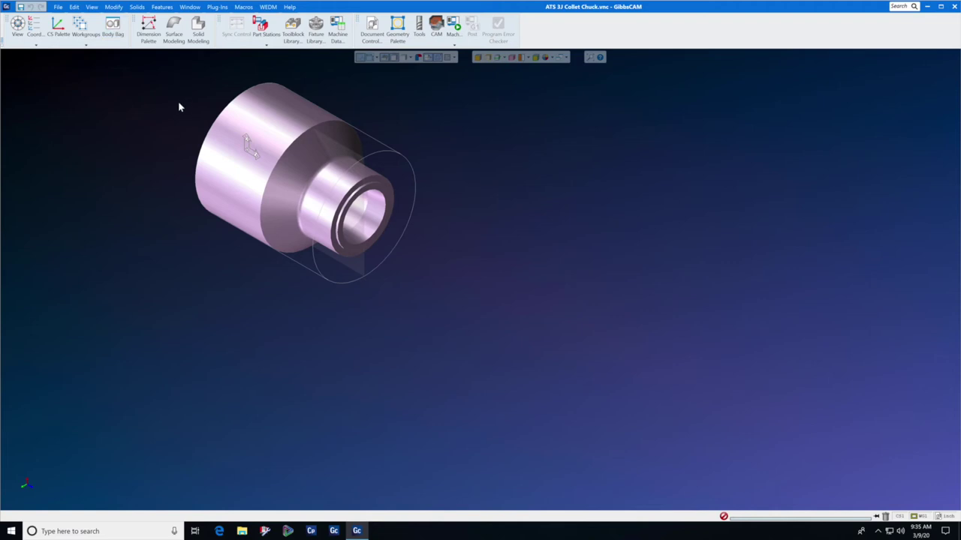
{"action": "left_click", "coordinate": [316, 33]}
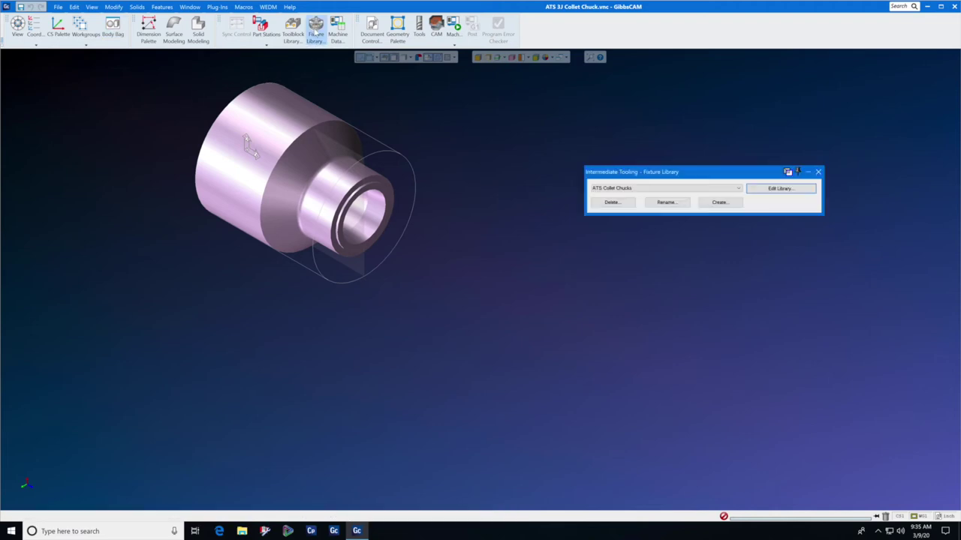
Step: Delete ATS 3J Collet Chuck from the ATS Collet Chucks library, confirming the Delete Fixture prompt
{"action": "left_click", "coordinate": [788, 189]}
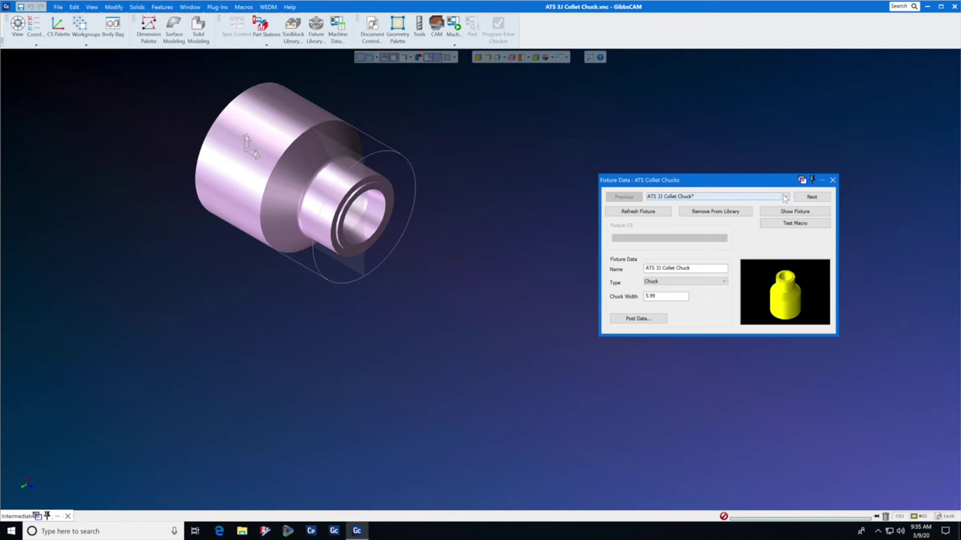
{"action": "left_click", "coordinate": [785, 198]}
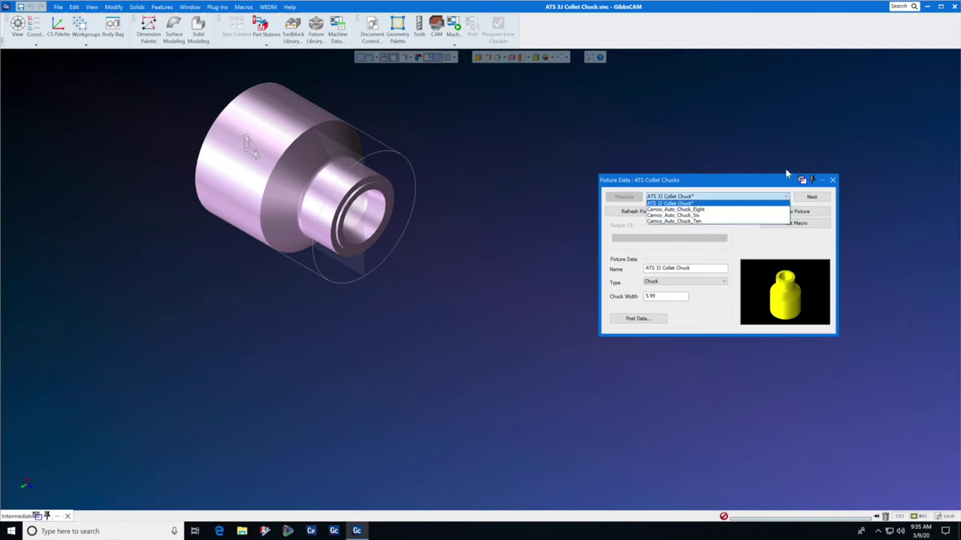
{"action": "left_click", "coordinate": [787, 175]}
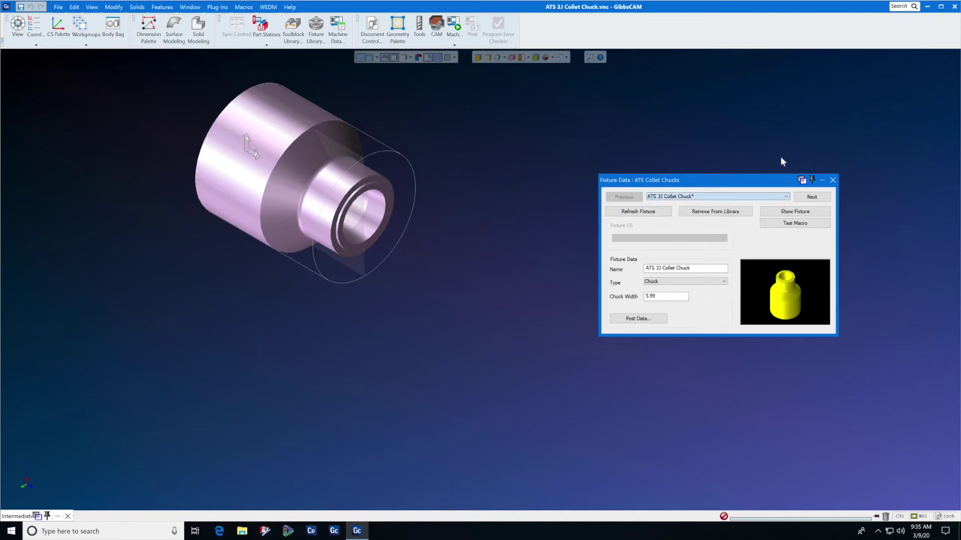
{"action": "left_click", "coordinate": [717, 211]}
{"action": "left_click", "coordinate": [504, 296]}
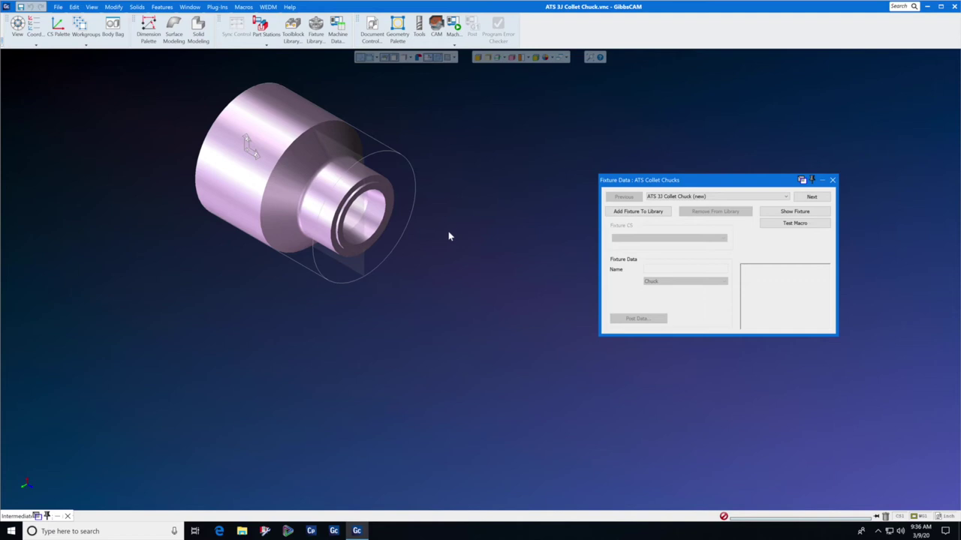
{"action": "left_click", "coordinate": [783, 198]}
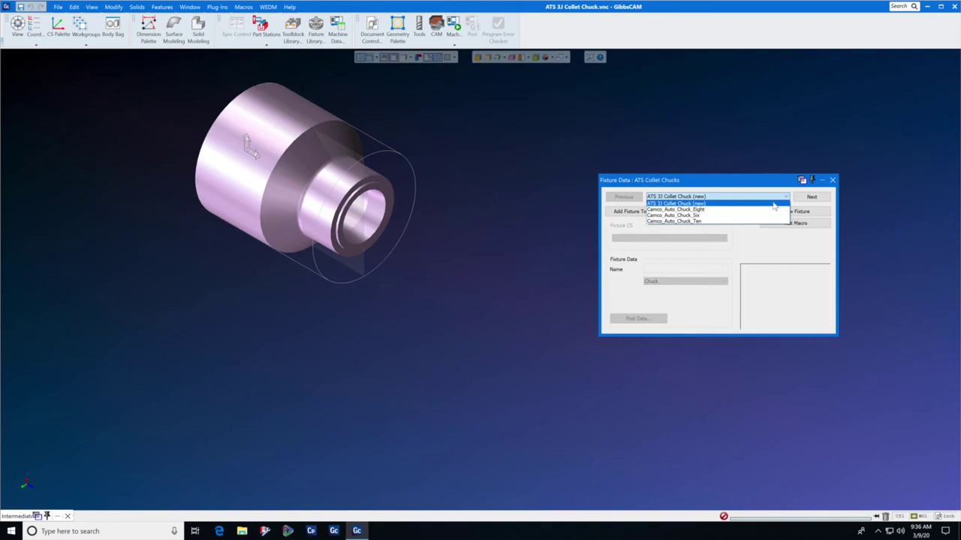
Step: Check the stock's +Z length of 5.99, then add ATS 3J Collet Chuck to the library
{"action": "left_click", "coordinate": [774, 203]}
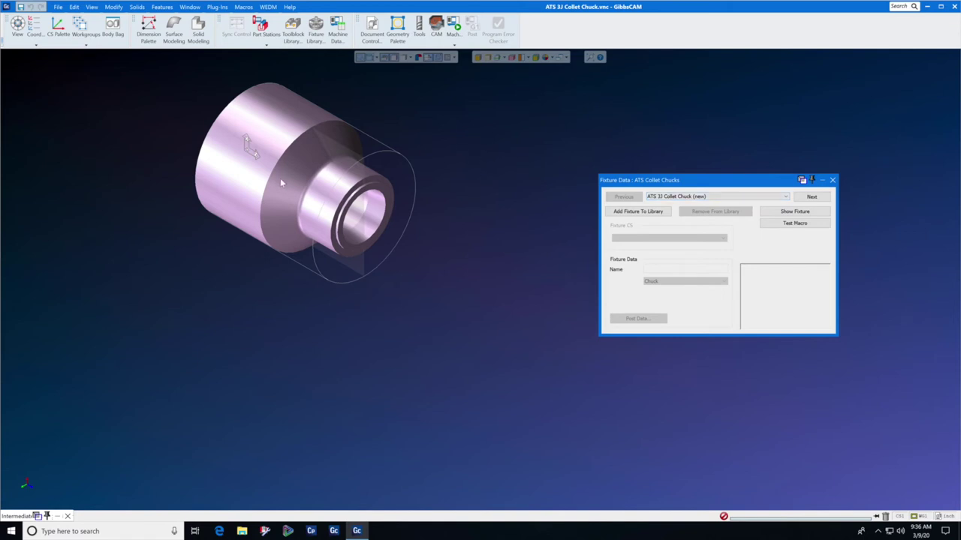
{"action": "left_click", "coordinate": [371, 32]}
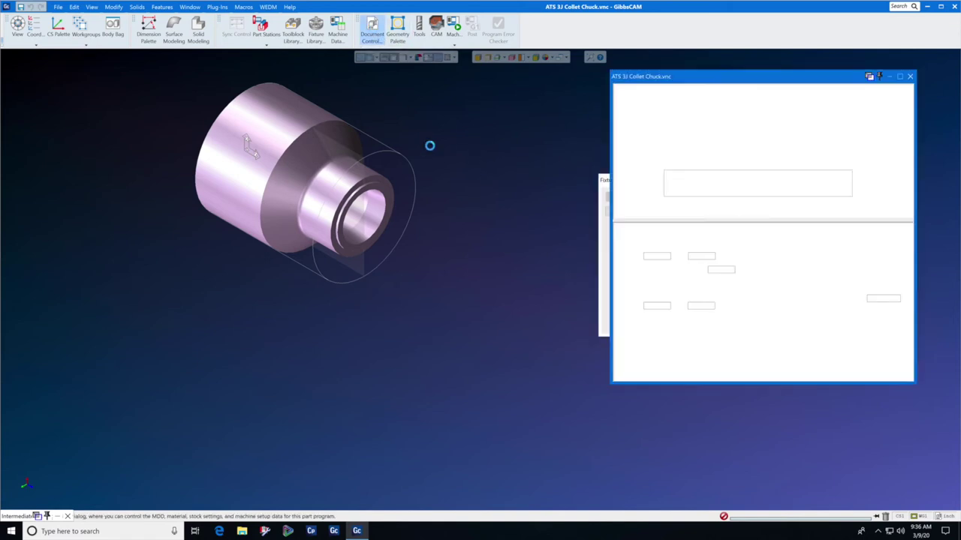
{"action": "double_click", "coordinate": [708, 257]}
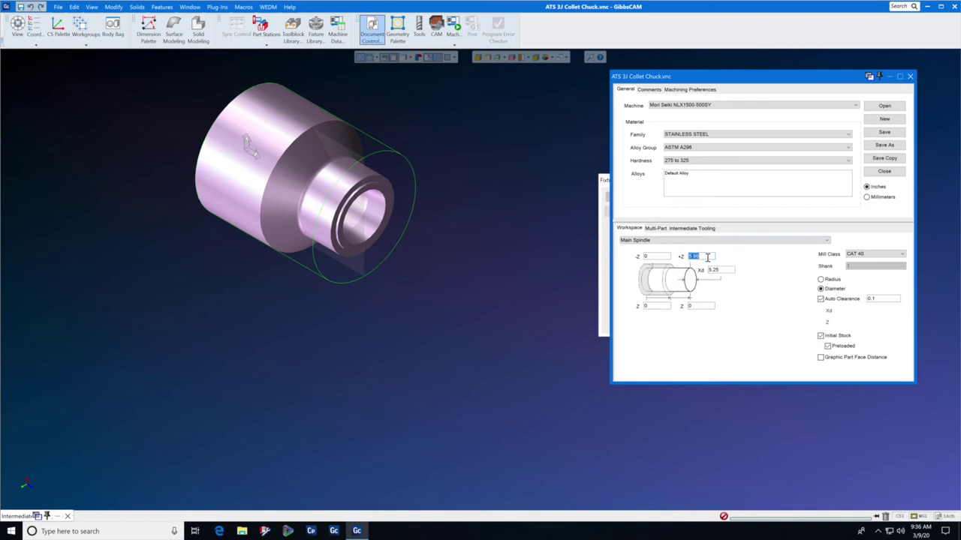
{"action": "left_click", "coordinate": [911, 77]}
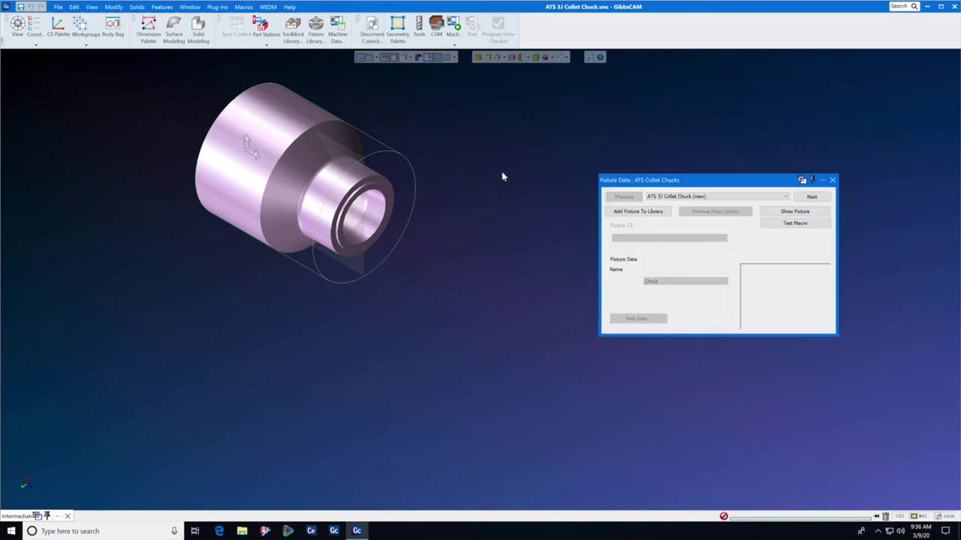
{"action": "left_click", "coordinate": [654, 214]}
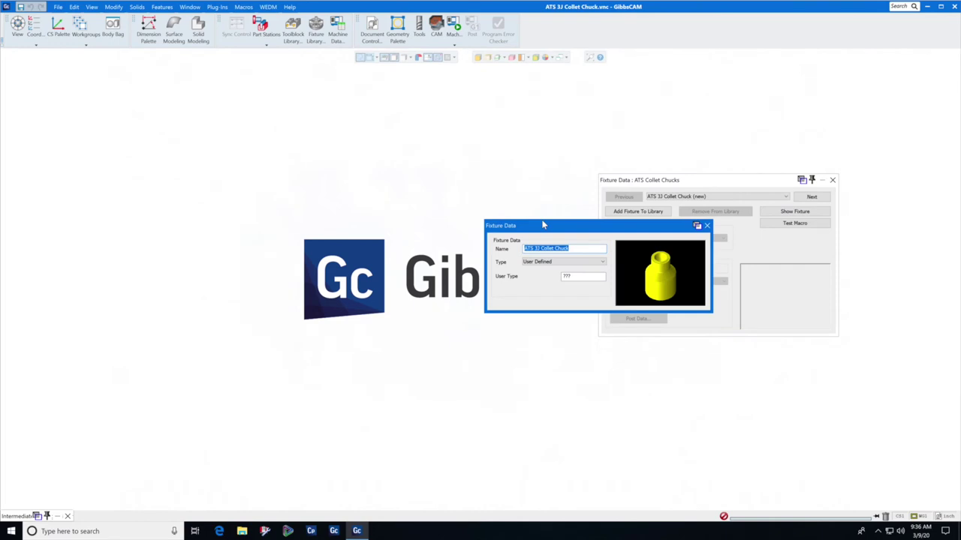
Step: Make ATS 3J Collet Chuck a Chuck-type fixture with 5.99 chuck width and confirm
{"action": "left_click", "coordinate": [601, 262]}
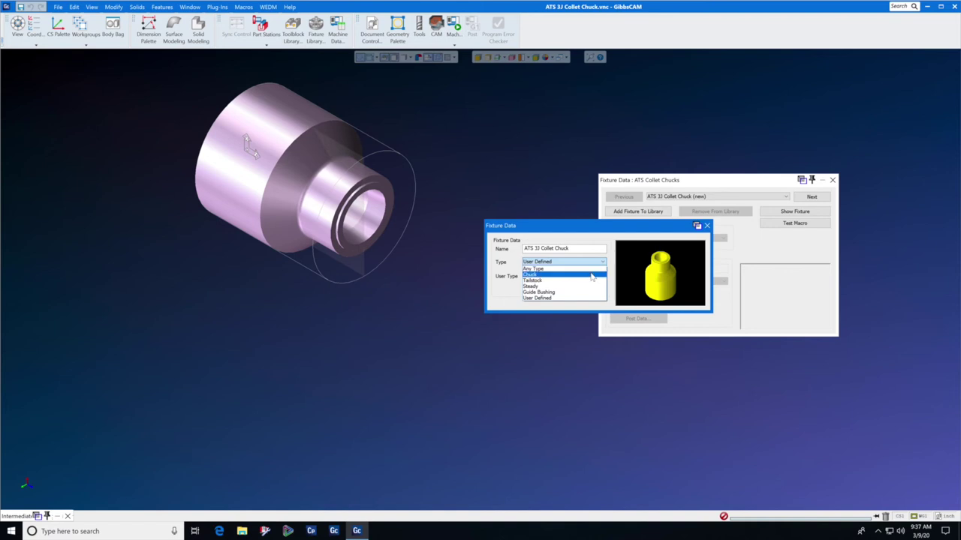
{"action": "left_click", "coordinate": [591, 275]}
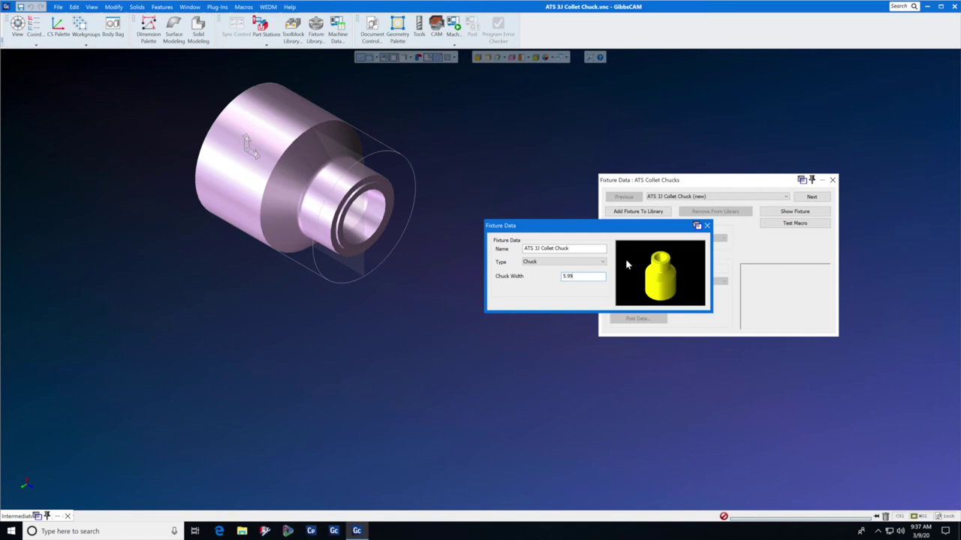
{"action": "left_click", "coordinate": [707, 225]}
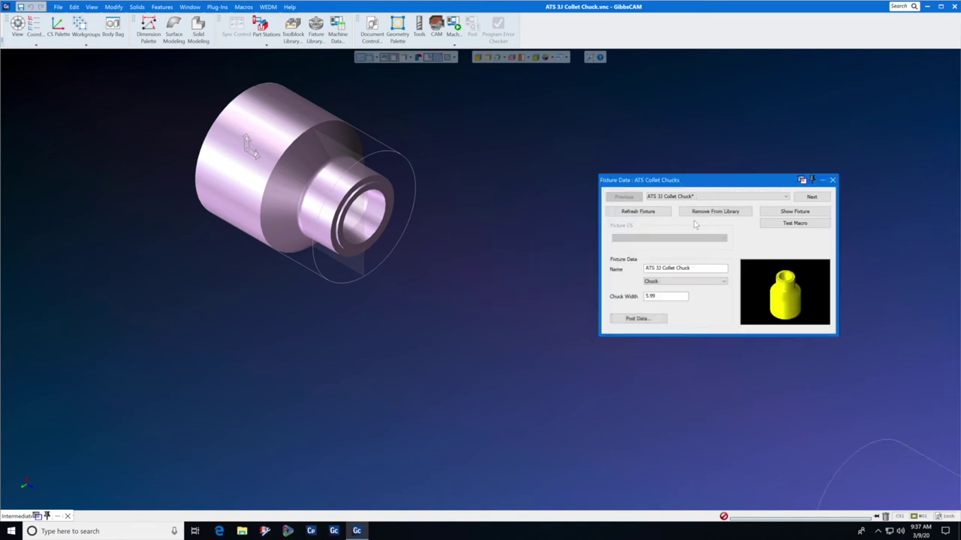
Step: Reload the ATS 3J Collet Chuck part using Refresh Fixture in Fixture Data
{"action": "left_click", "coordinate": [641, 213]}
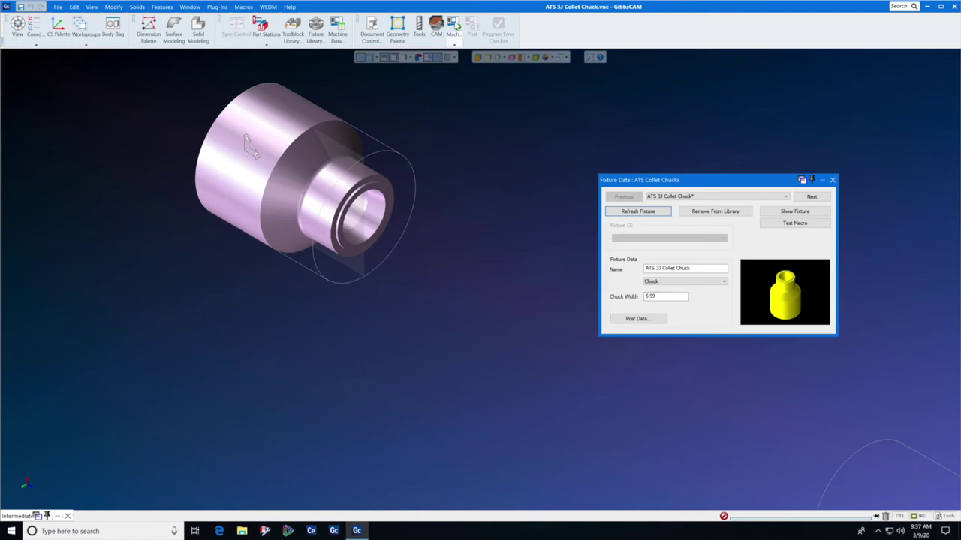
{"action": "left_click", "coordinate": [454, 27]}
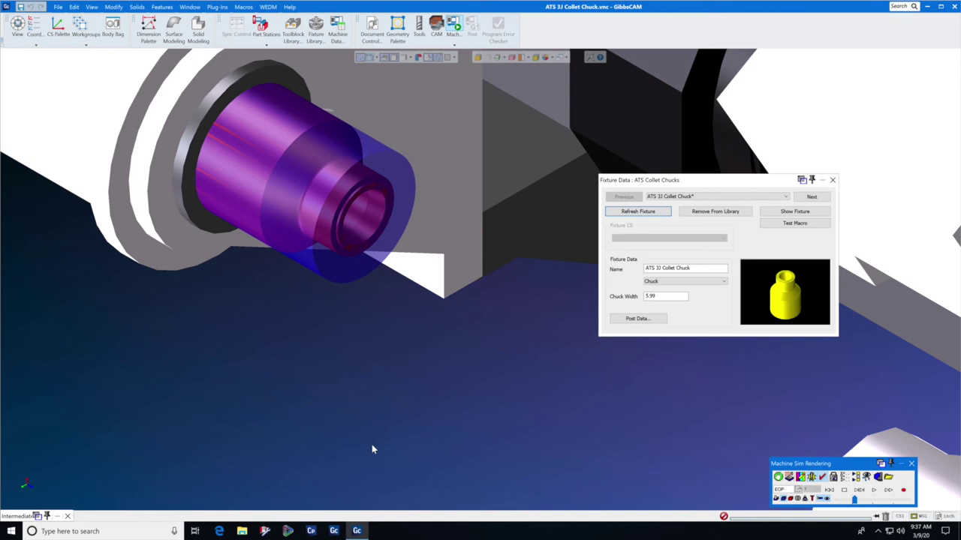
{"action": "scroll", "coordinate": [372, 449], "scroll_direction": "down", "scroll_amount": 10}
{"action": "middle_click_drag", "start_coordinate": [401, 439], "coordinate": [396, 400]}
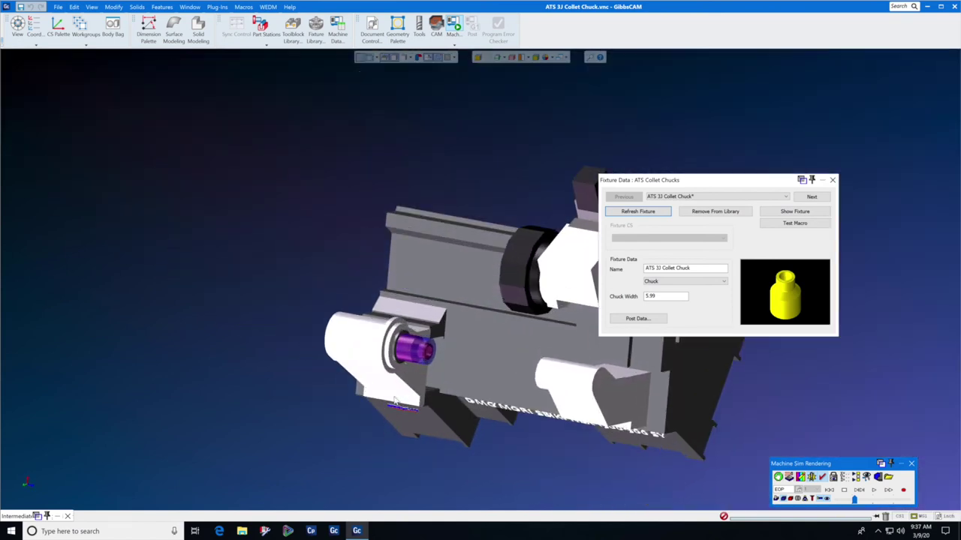
{"action": "scroll", "coordinate": [403, 364], "scroll_direction": "up", "scroll_amount": 5}
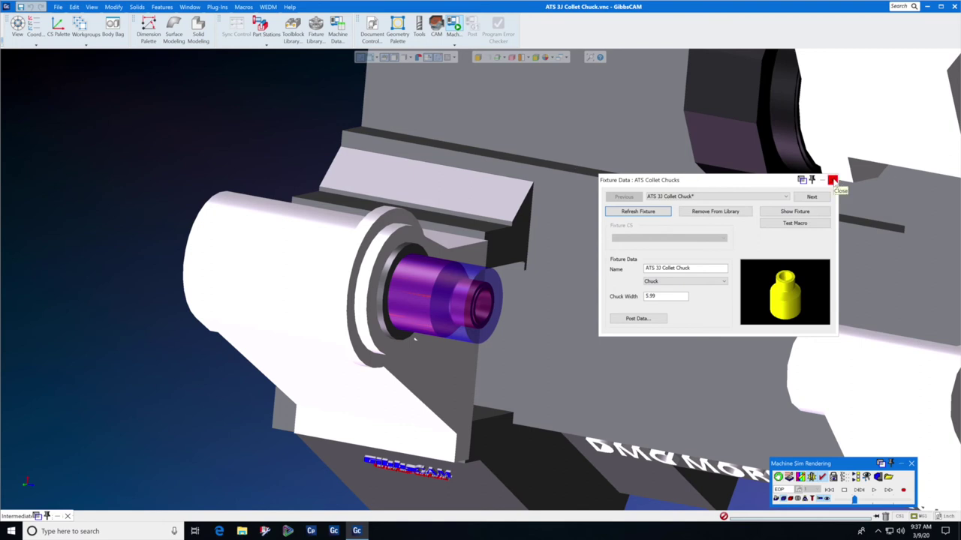
{"action": "left_click", "coordinate": [911, 465]}
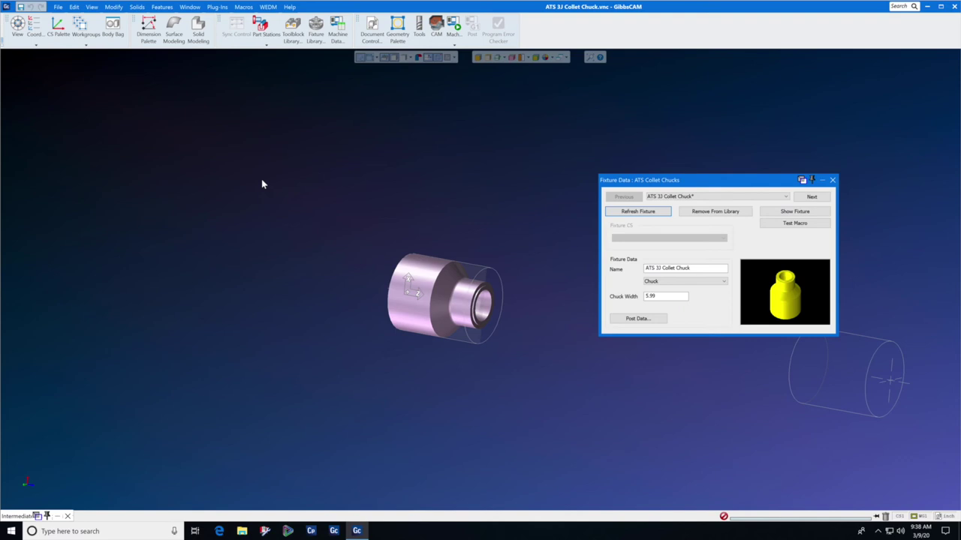
Step: Open the Machine Library and edit the Mori Seiki NLX1500-500SY machine's fixture node settings
{"action": "left_click", "coordinate": [339, 27]}
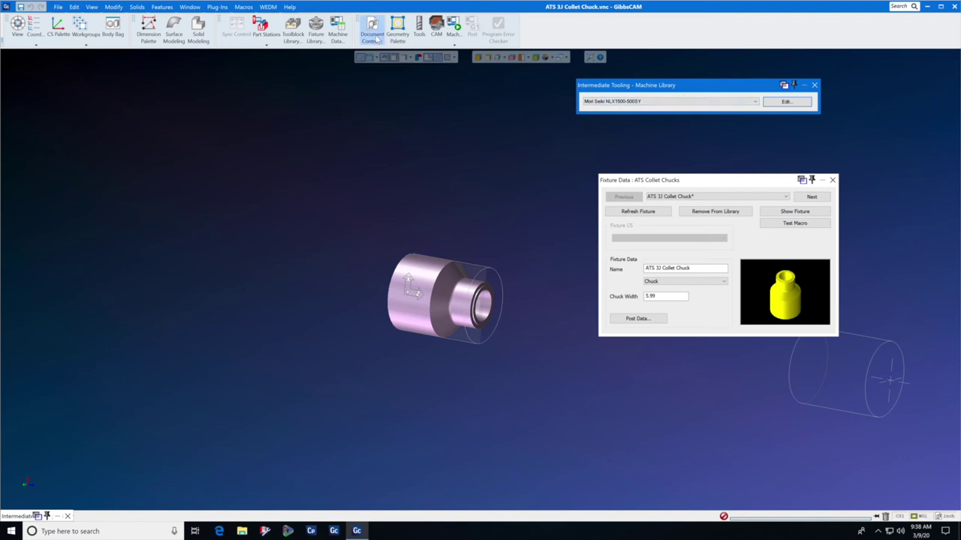
{"action": "left_click", "coordinate": [375, 34]}
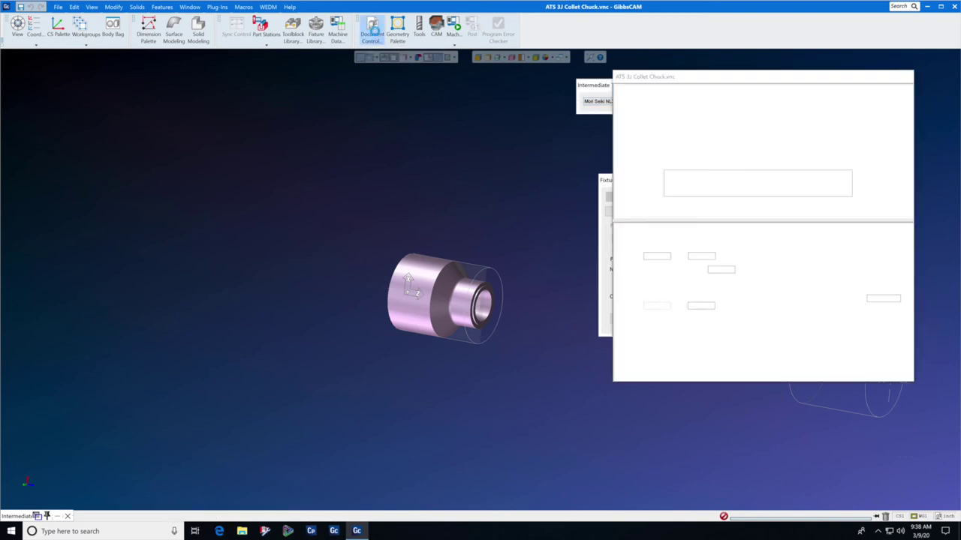
{"action": "left_click", "coordinate": [373, 30]}
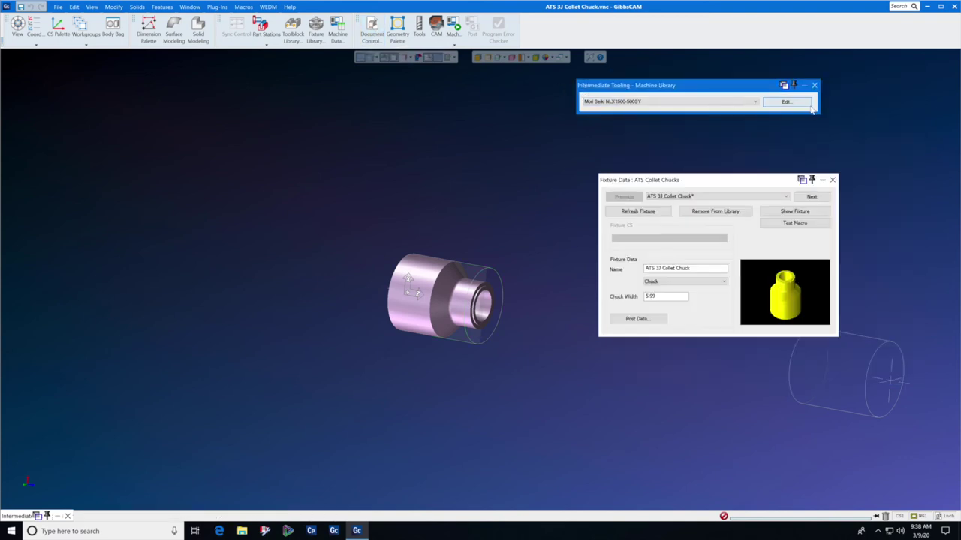
{"action": "left_click", "coordinate": [790, 102]}
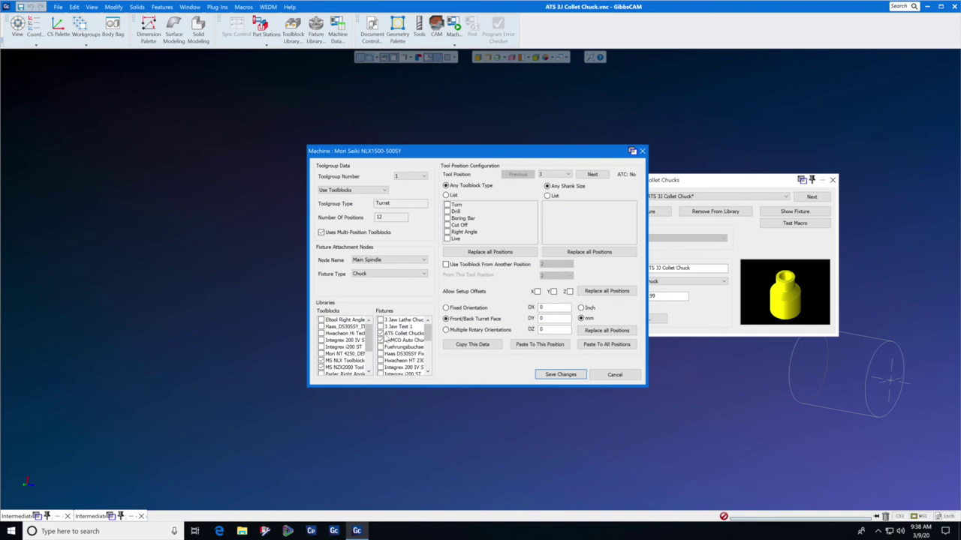
{"action": "left_click", "coordinate": [423, 274]}
Step: Save a Sub Spindle attachment node with Chuck fixture type, then close the Machine Library
{"action": "left_click", "coordinate": [423, 285]}
{"action": "left_click", "coordinate": [425, 260]}
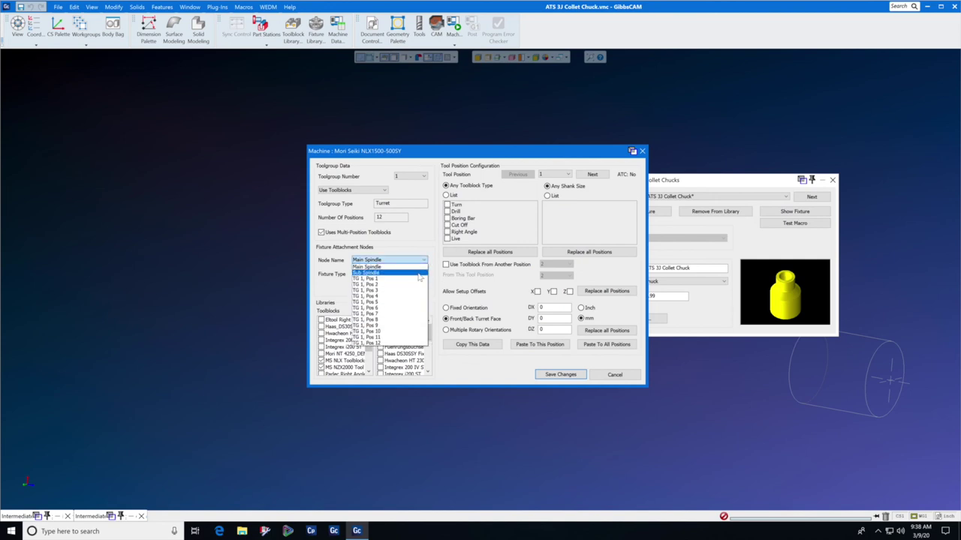
{"action": "left_click", "coordinate": [389, 272]}
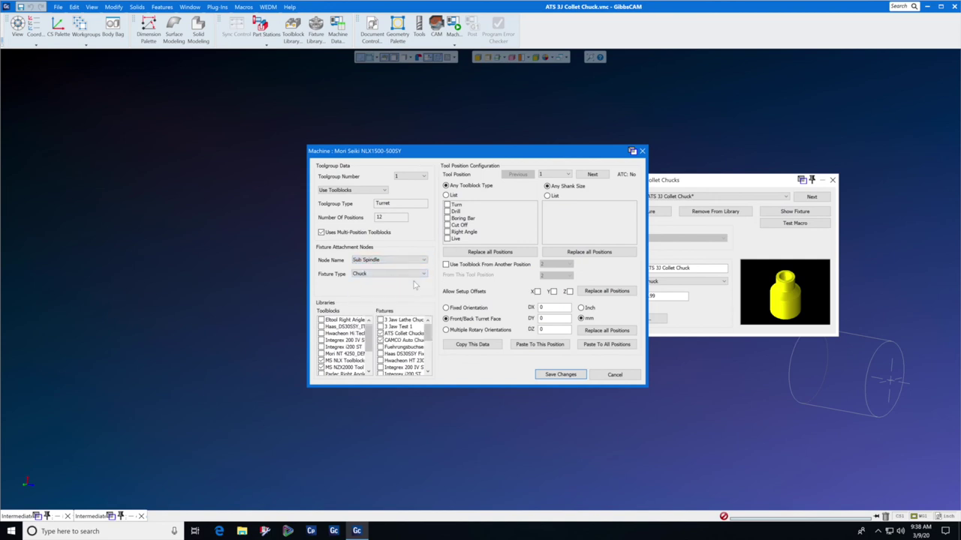
{"action": "left_click", "coordinate": [559, 375]}
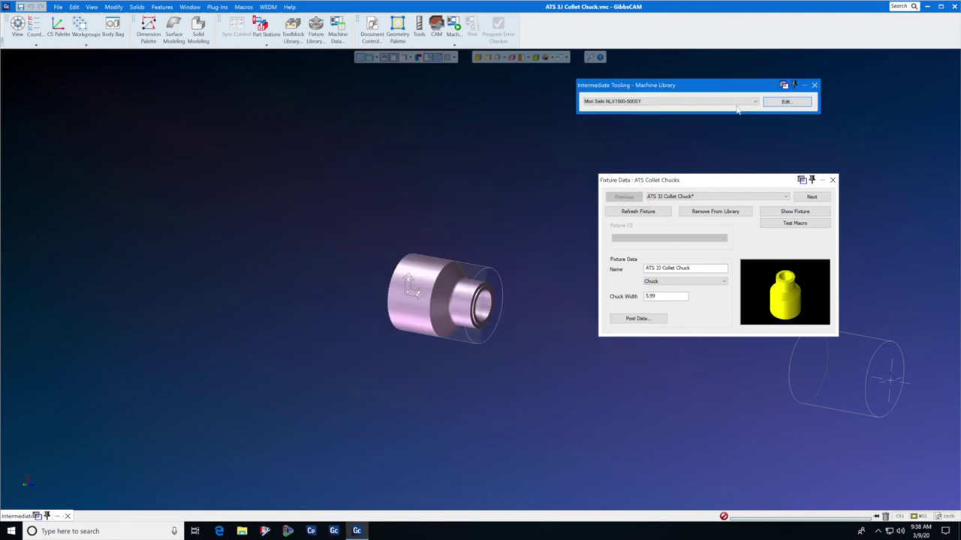
{"action": "left_click", "coordinate": [814, 86]}
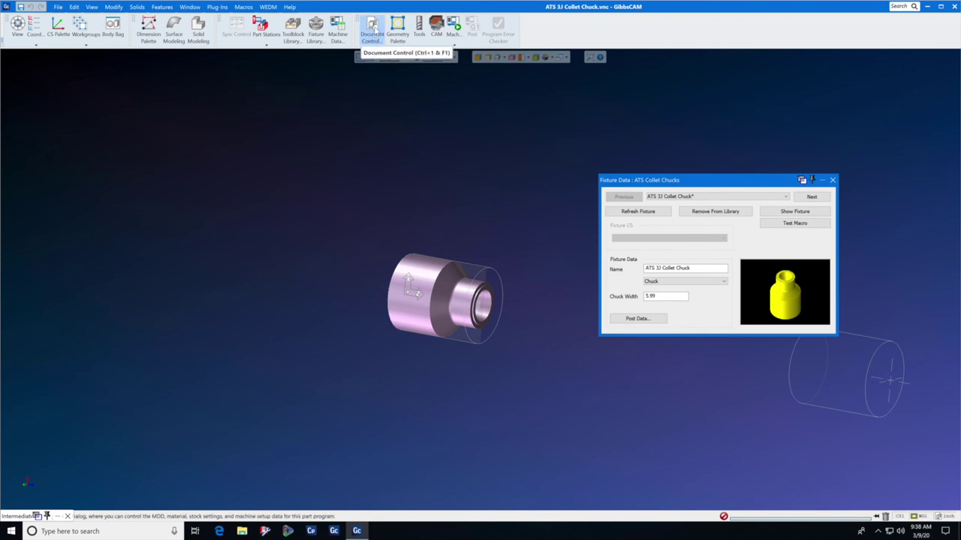
Step: Show Document Control's Intermediate Tooling fixtures and select the Main Spindle's ATS 3J Collet Chuck entry
{"action": "left_click", "coordinate": [371, 29]}
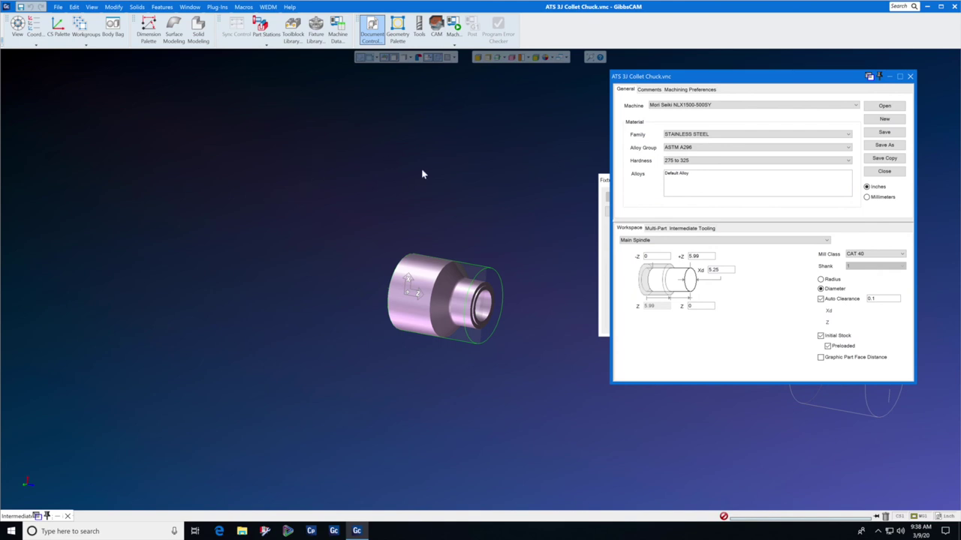
{"action": "left_click", "coordinate": [703, 229]}
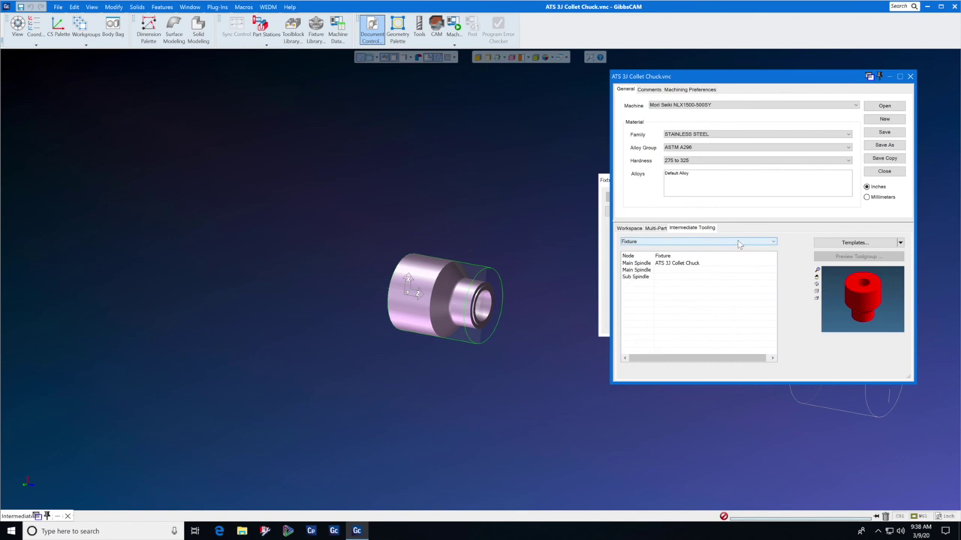
{"action": "left_click", "coordinate": [739, 243]}
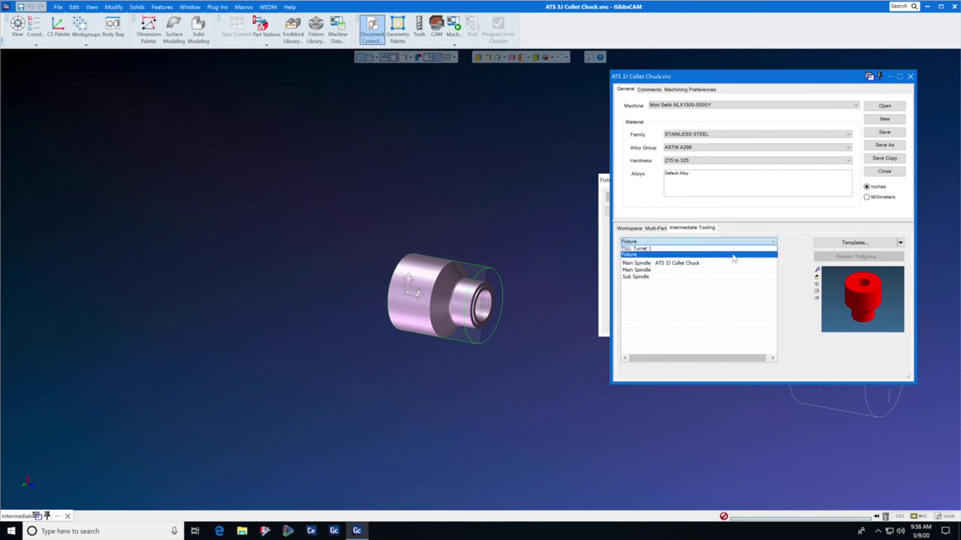
{"action": "left_click", "coordinate": [732, 256]}
{"action": "left_click", "coordinate": [699, 262]}
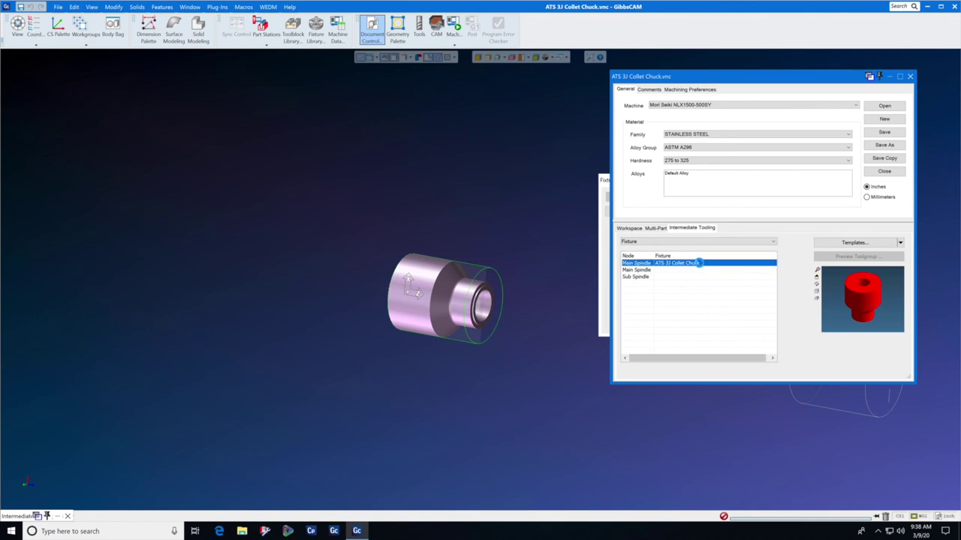
Step: Remove ATS 3J Collet Chuck from the Main Spindle fixture node and open Machine Sim
{"action": "right_click", "coordinate": [699, 262]}
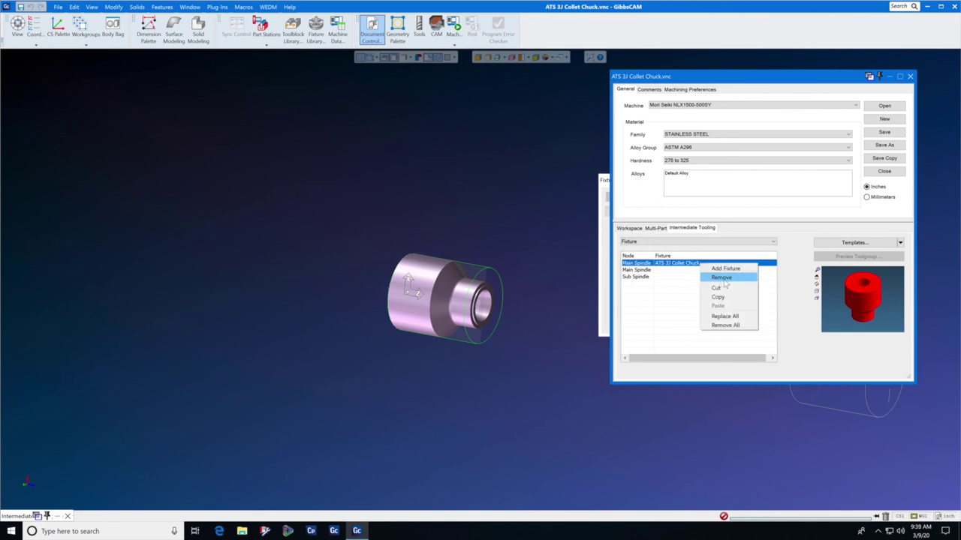
{"action": "left_click", "coordinate": [722, 278]}
{"action": "left_click", "coordinate": [454, 31]}
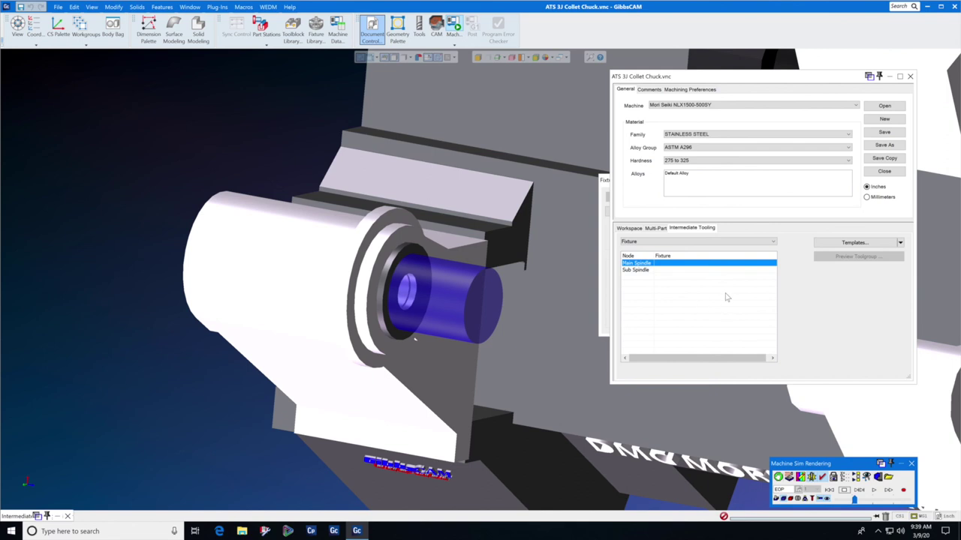
Step: Select ATS 3J Collet Chuck from the fixture list as the Main Spindle fixture
{"action": "double_click", "coordinate": [668, 264]}
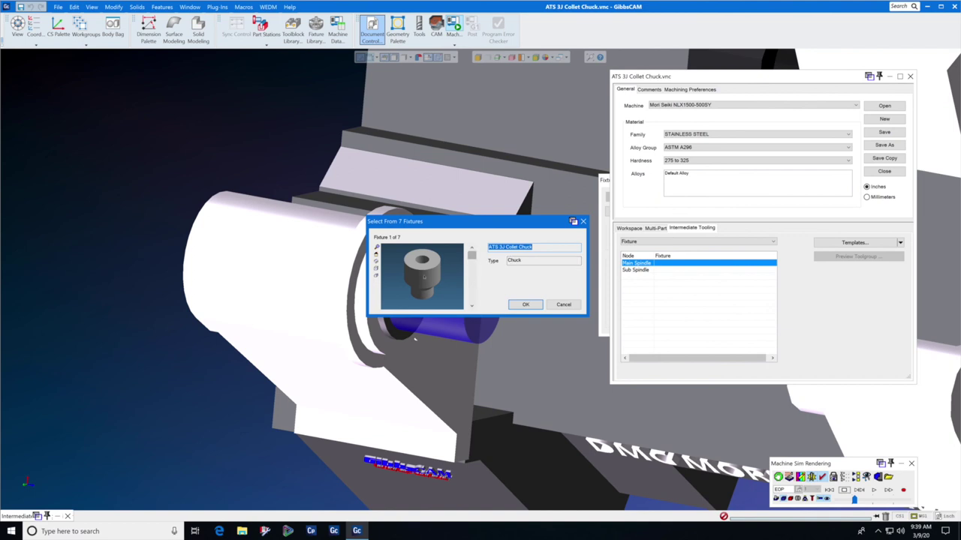
{"action": "left_click", "coordinate": [472, 306]}
{"action": "left_click", "coordinate": [472, 307]}
{"action": "left_click", "coordinate": [472, 306]}
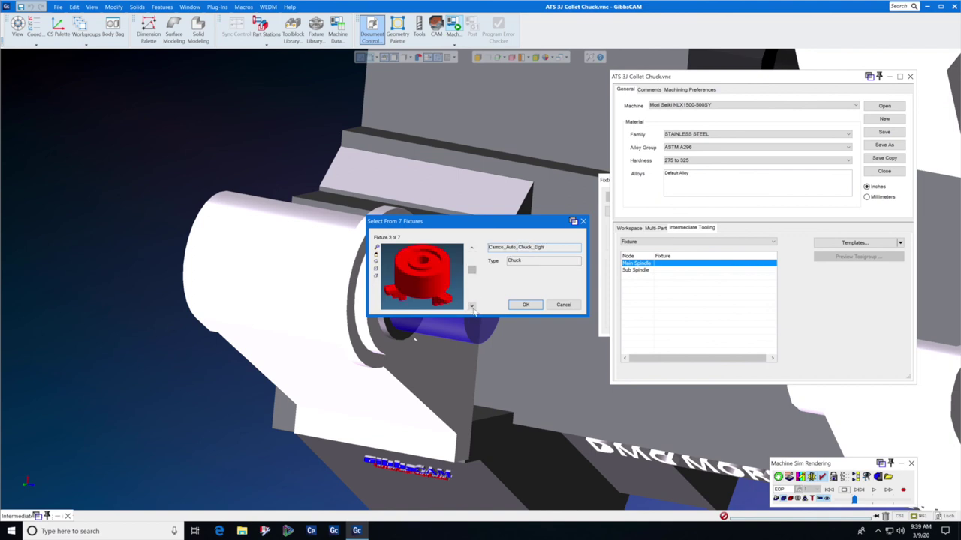
{"action": "left_click", "coordinate": [472, 306]}
{"action": "left_click", "coordinate": [472, 248]}
{"action": "left_click", "coordinate": [471, 248]}
{"action": "left_click", "coordinate": [471, 248]}
{"action": "left_click", "coordinate": [471, 248]}
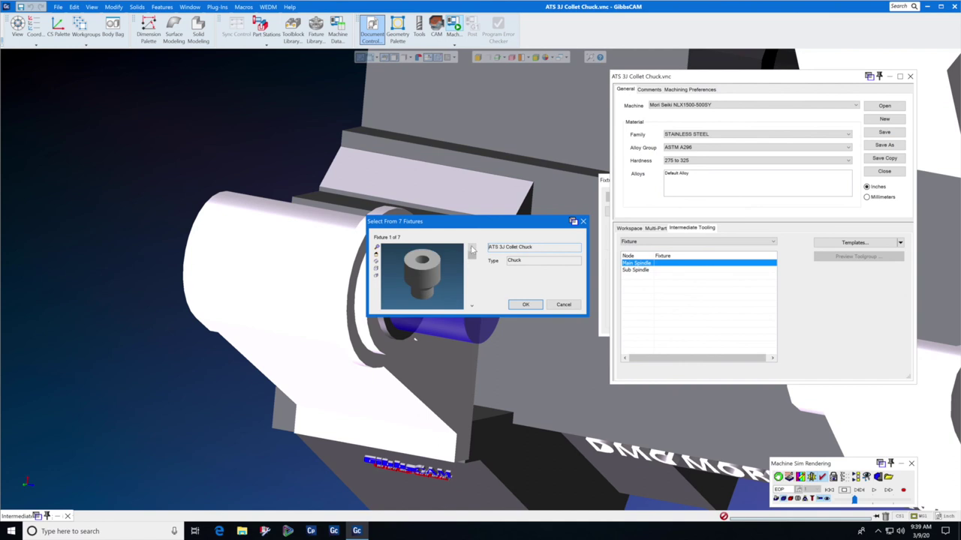
{"action": "left_click", "coordinate": [526, 305]}
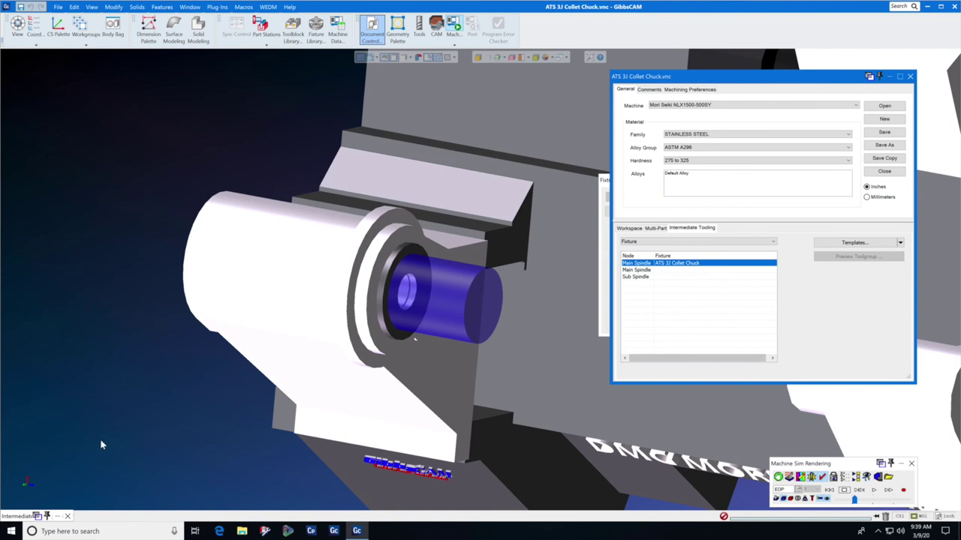
Step: Refresh the Machine Sim render to show the collet chuck holding the part
{"action": "left_click", "coordinate": [71, 459]}
{"action": "mouse_move", "coordinate": [21, 507]}
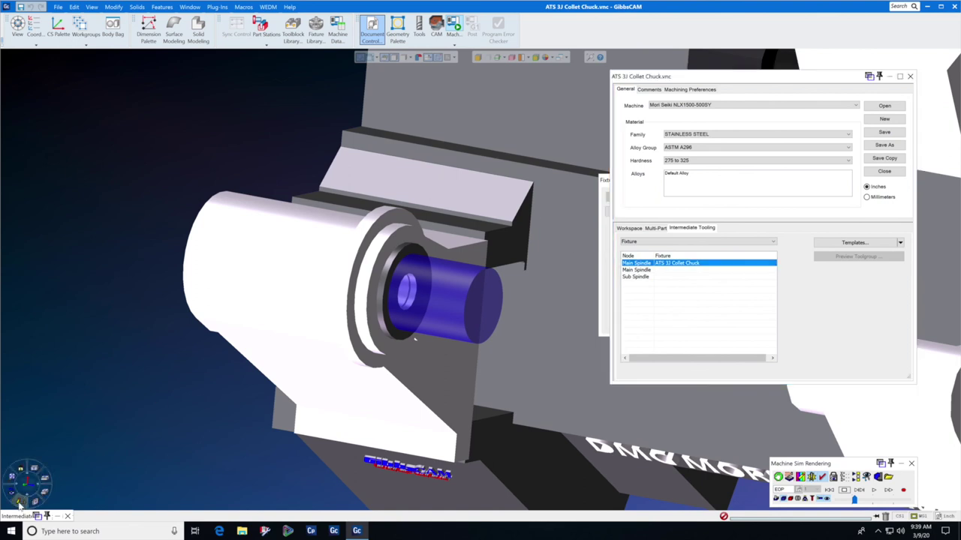
{"action": "left_click", "coordinate": [830, 490]}
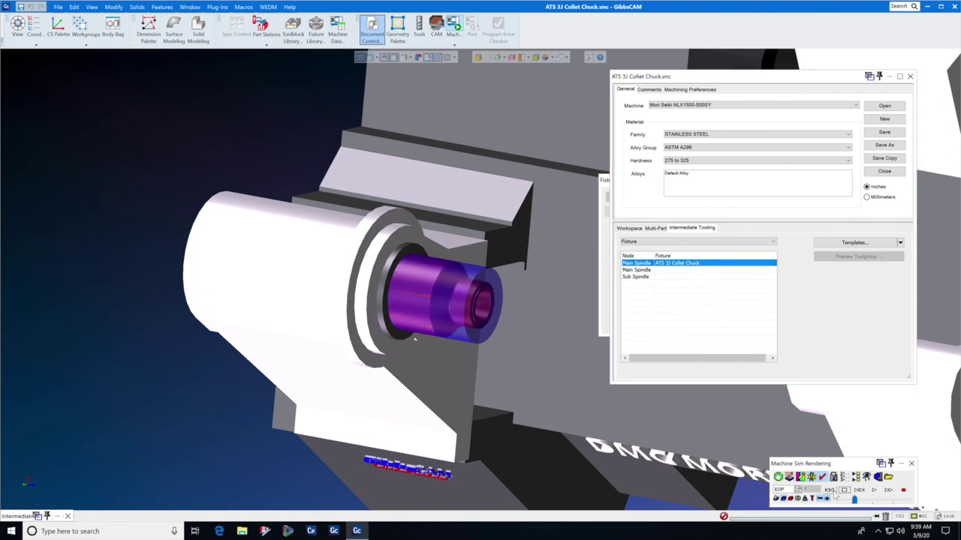